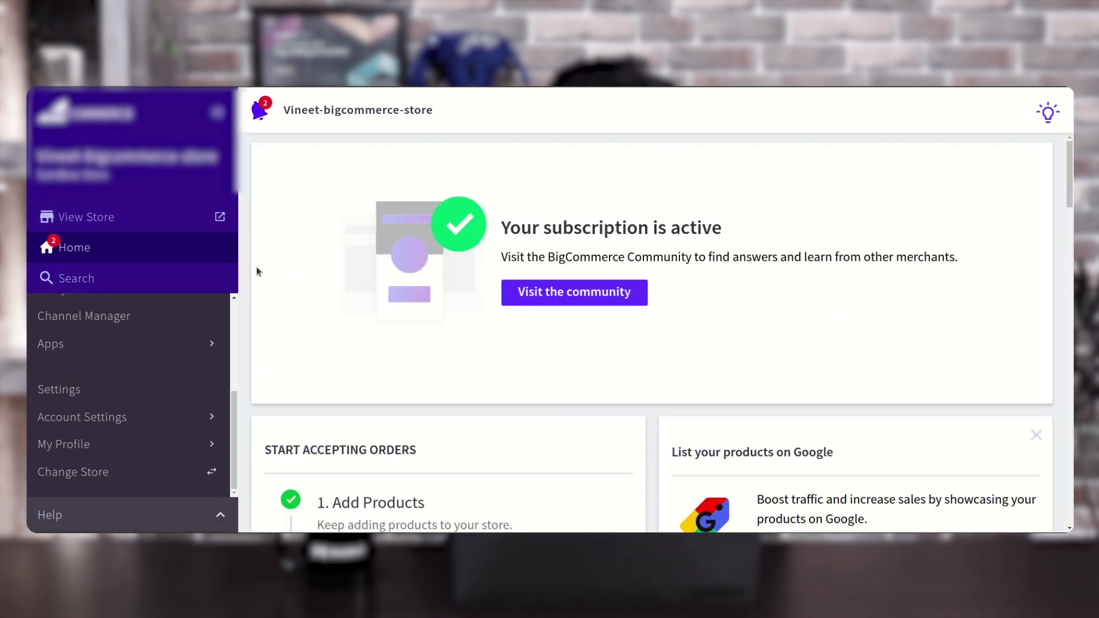
# Go to BigCommerce store Settings and open the API accounts page, which lists none.
pyautogui.scroll(-2, 257, 272)
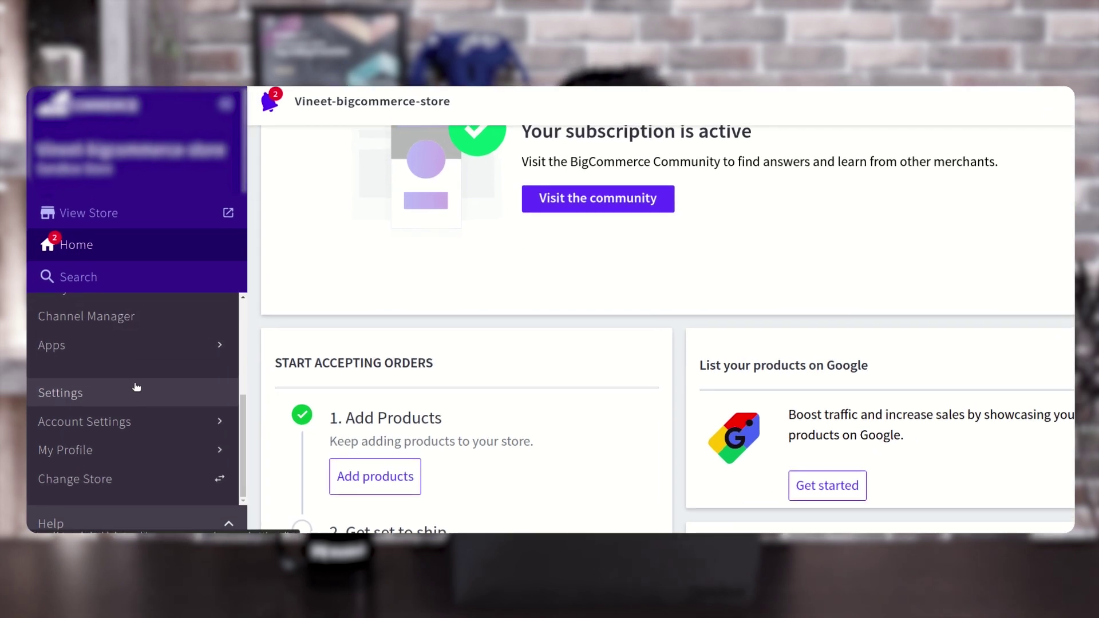
pyautogui.click(136, 388)
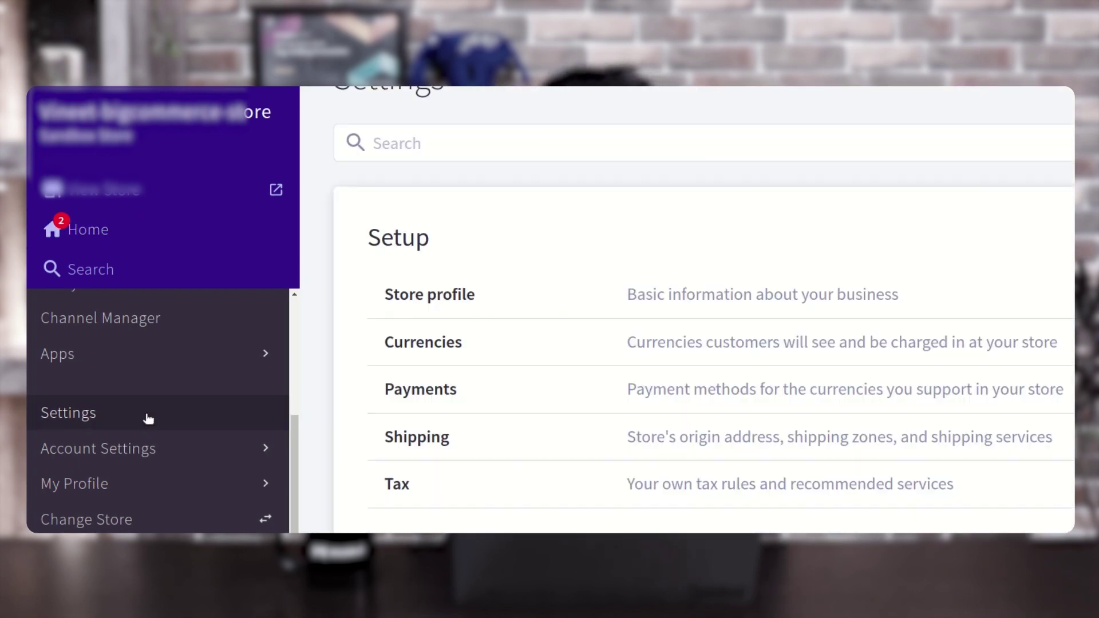
pyautogui.scroll(-5, 354, 372)
pyautogui.scroll(-20, 354, 373)
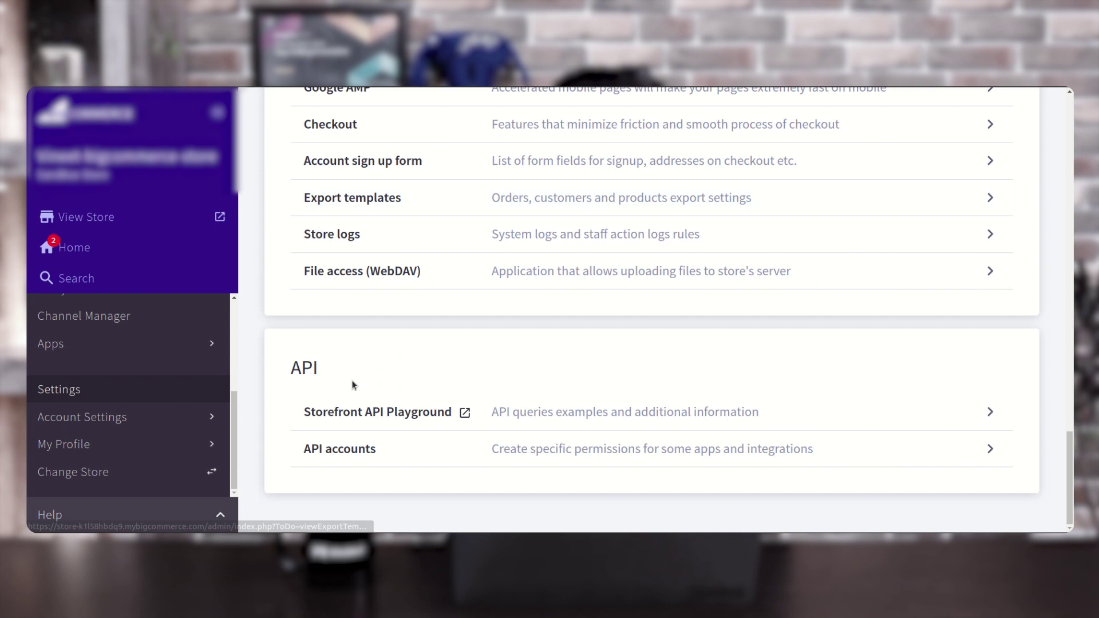
pyautogui.click(343, 455)
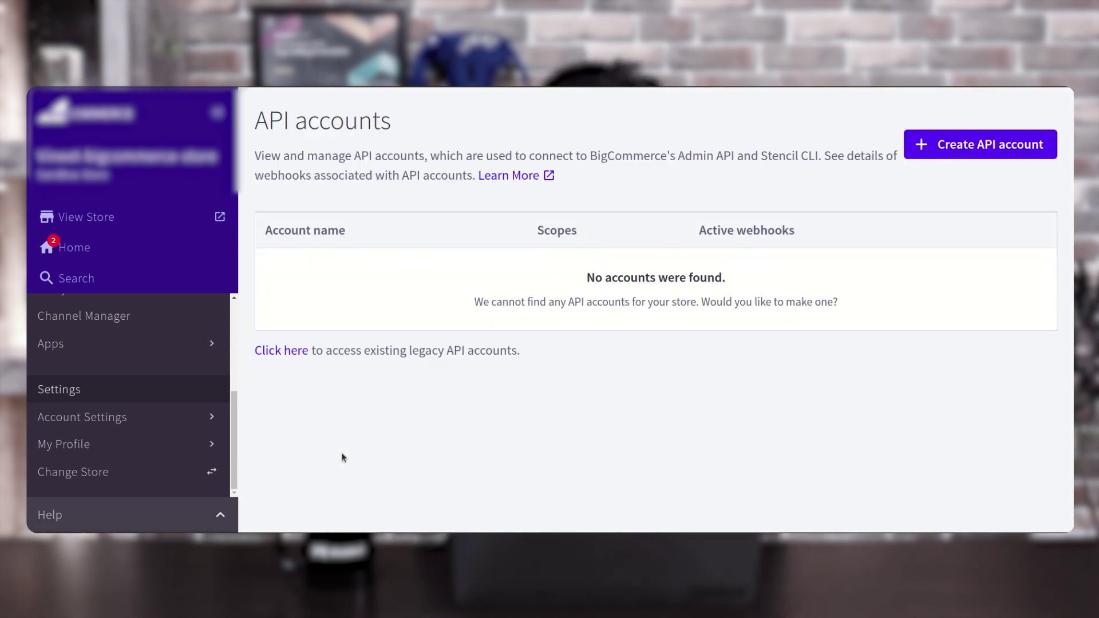
# Start a new BigCommerce API account and review its token type, name and OAuth scopes.
pyautogui.click(973, 147)
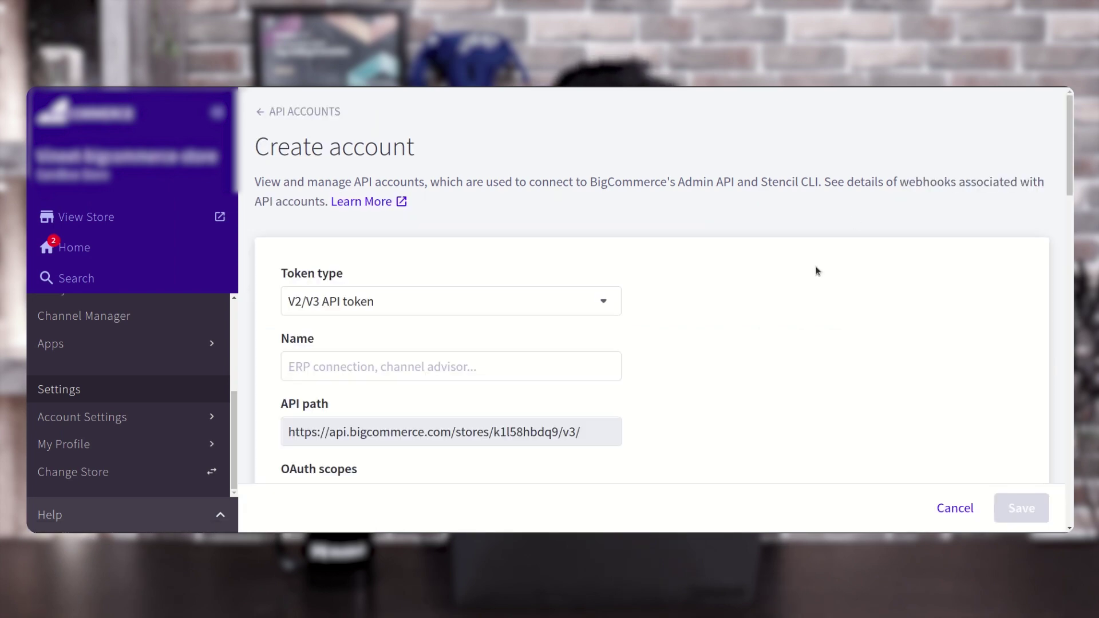
pyautogui.scroll(-1, 816, 270)
pyautogui.scroll(-12, 816, 271)
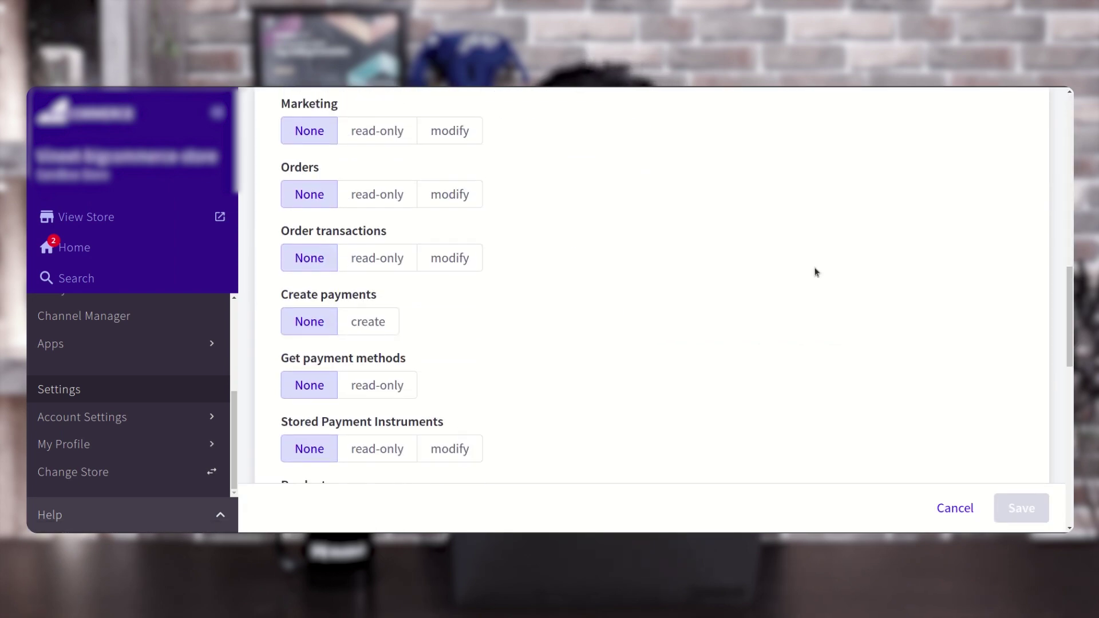
pyautogui.scroll(12, 769, 333)
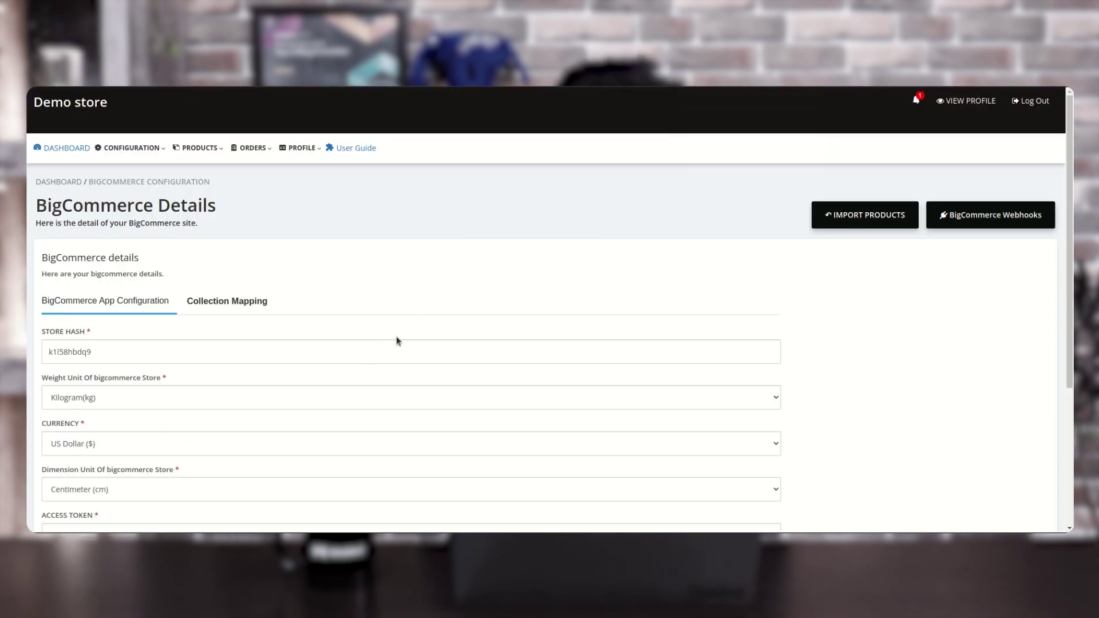
# Check the store hash and access token, keep auto-sync on, and save the BigCommerce details.
pyautogui.scroll(-4, 397, 338)
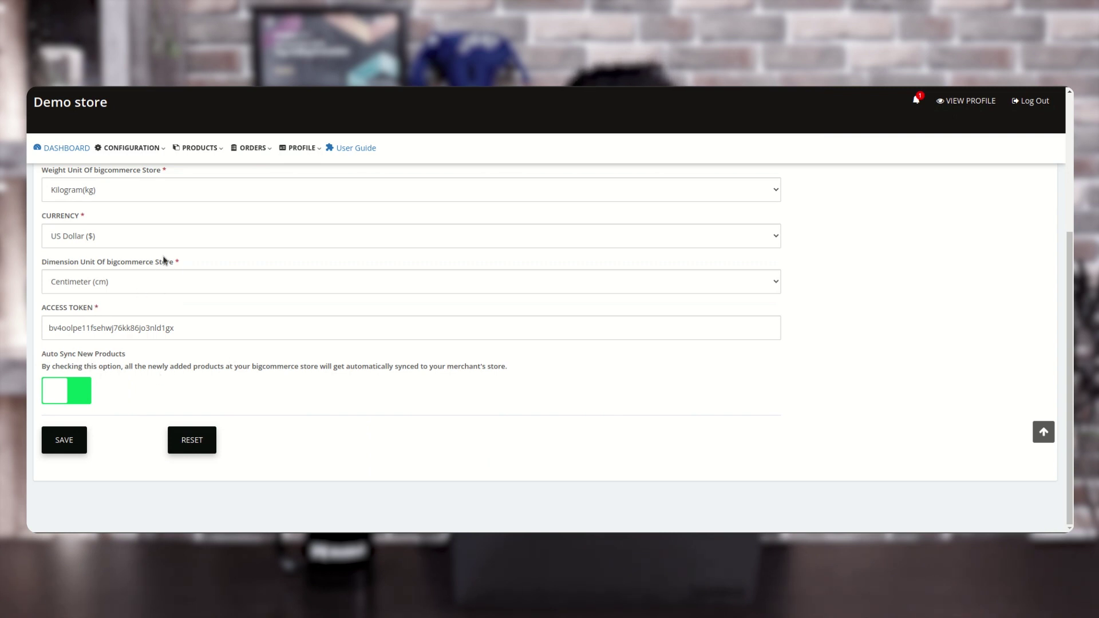
pyautogui.scroll(2, 163, 261)
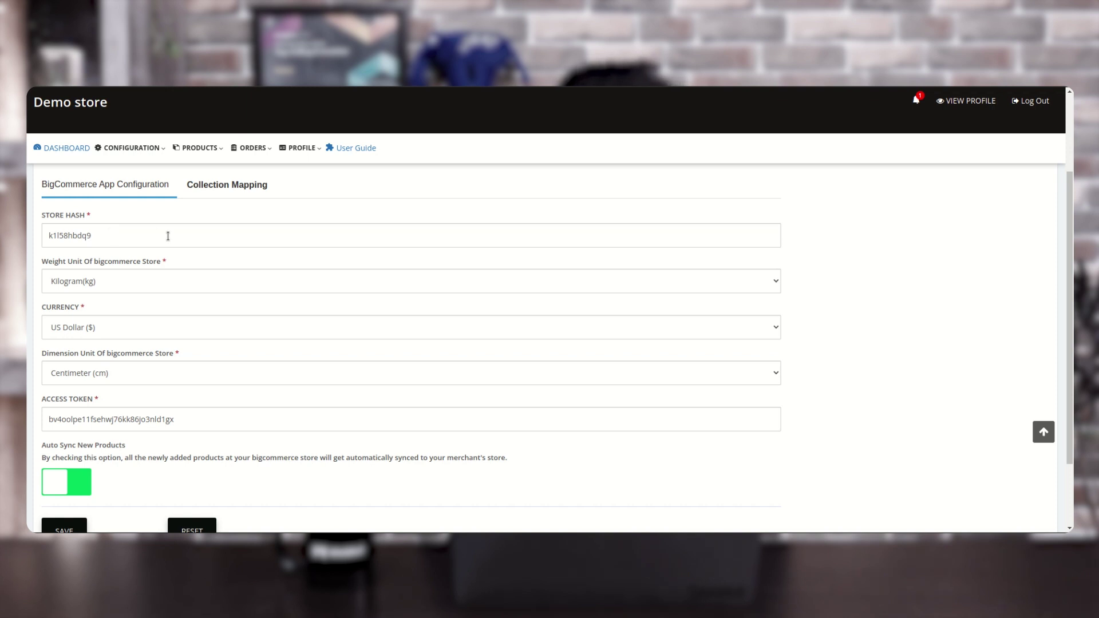
pyautogui.scroll(-2, 168, 236)
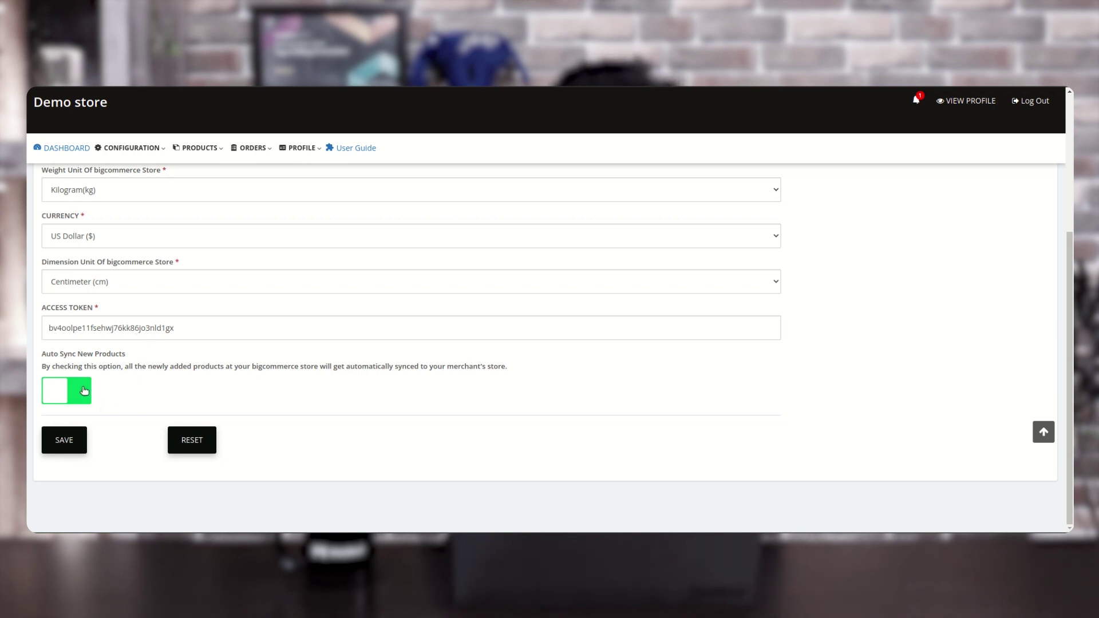
pyautogui.click(71, 440)
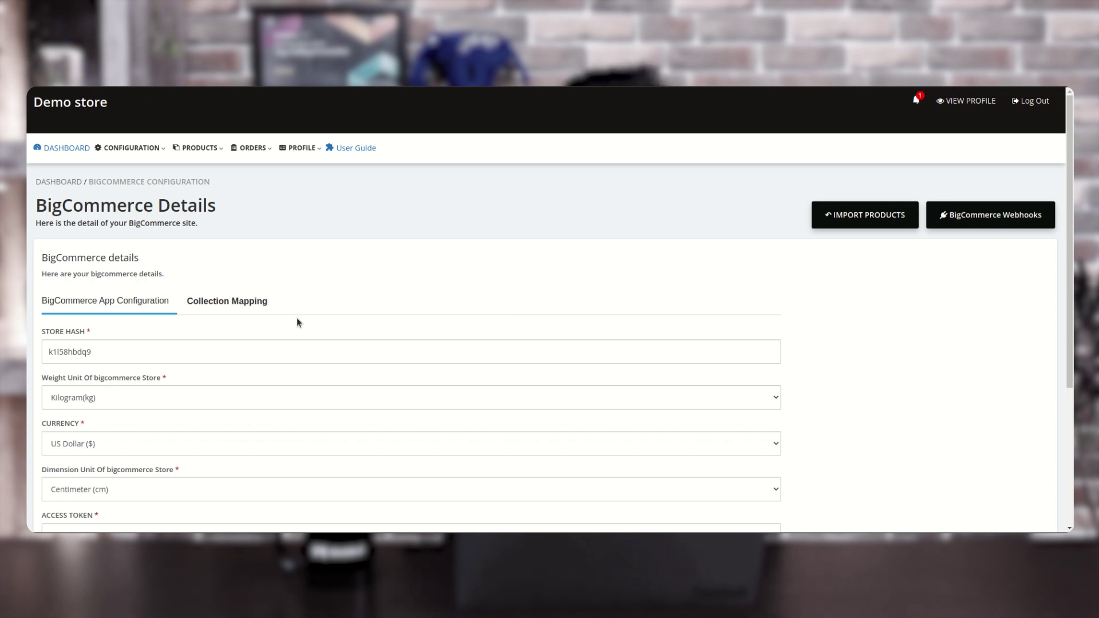
pyautogui.click(262, 301)
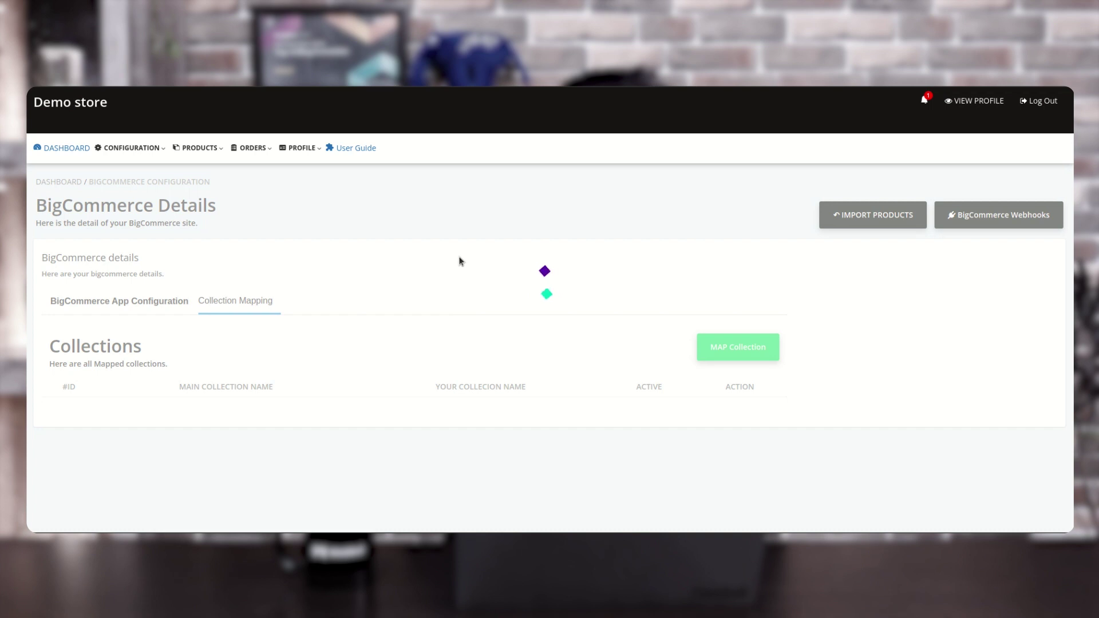
pyautogui.scroll(-2, 459, 257)
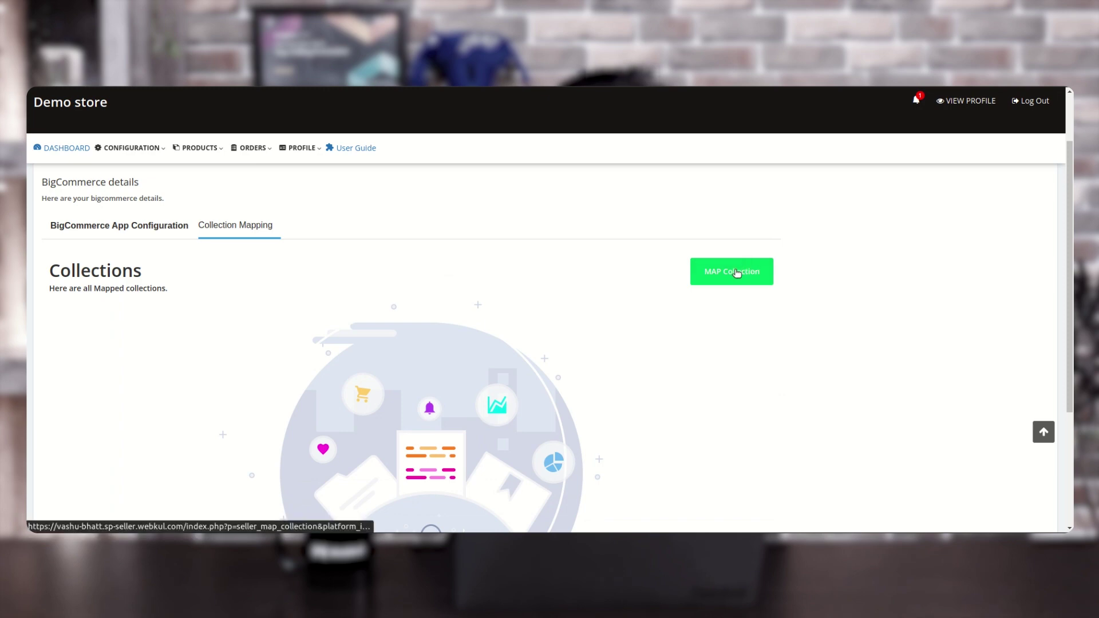
pyautogui.scroll(2, 649, 230)
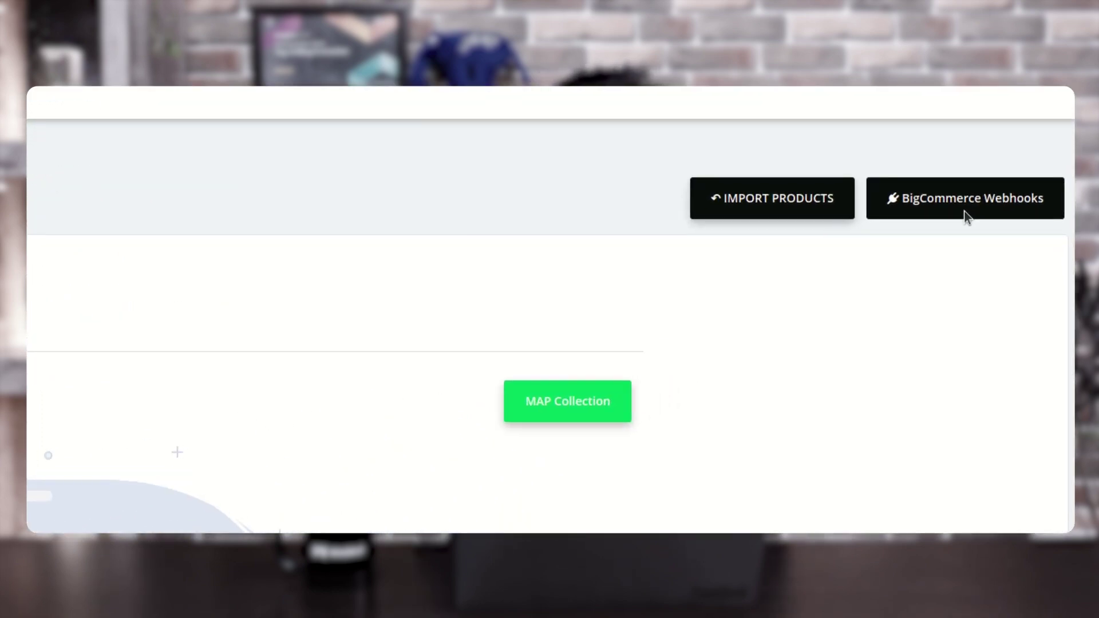
pyautogui.click(963, 211)
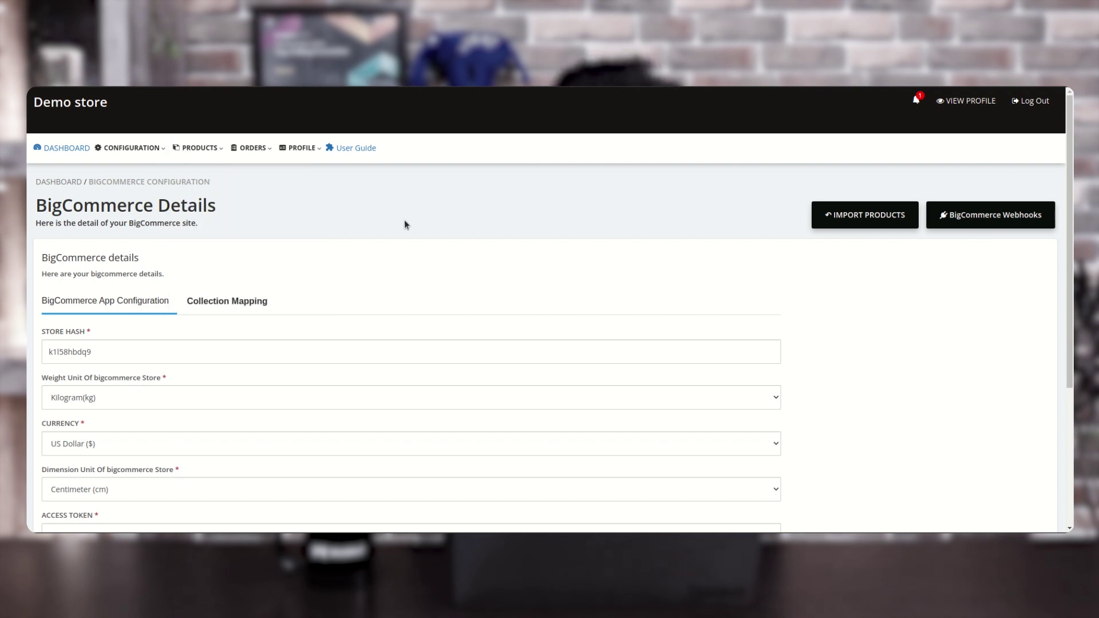
# Return to the BigCommerce Create account form set to V2/V3 API token.
pyautogui.moveTo(147, 160)
pyautogui.scroll(-1, 625, 218)
pyautogui.scroll(1, 626, 219)
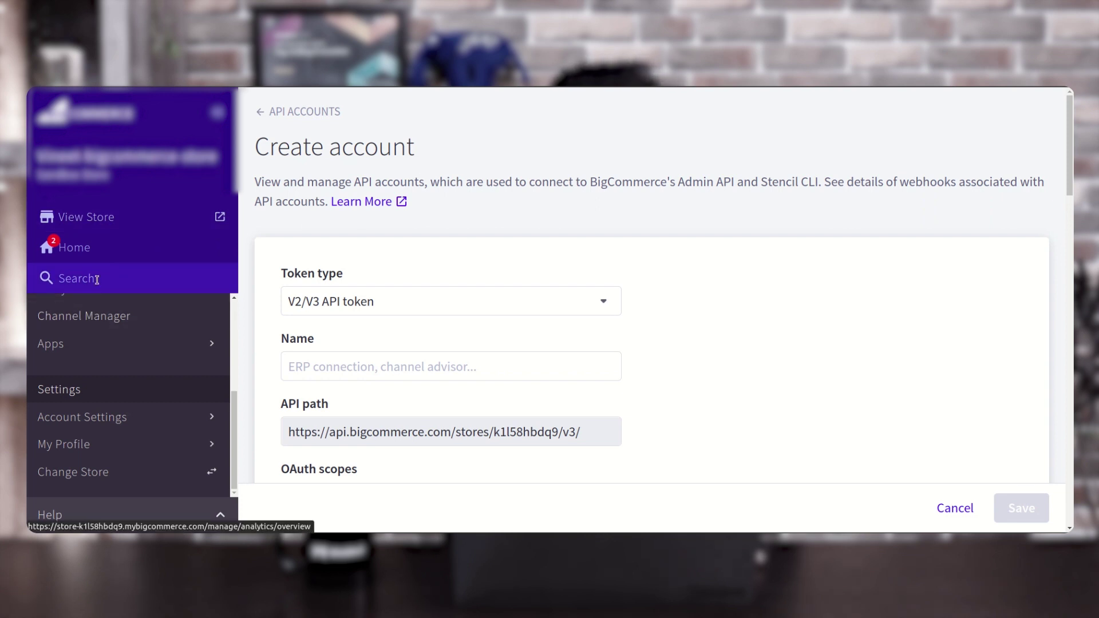
# Open the product Simple for editing from the BigCommerce Products list.
pyautogui.scroll(5, 107, 328)
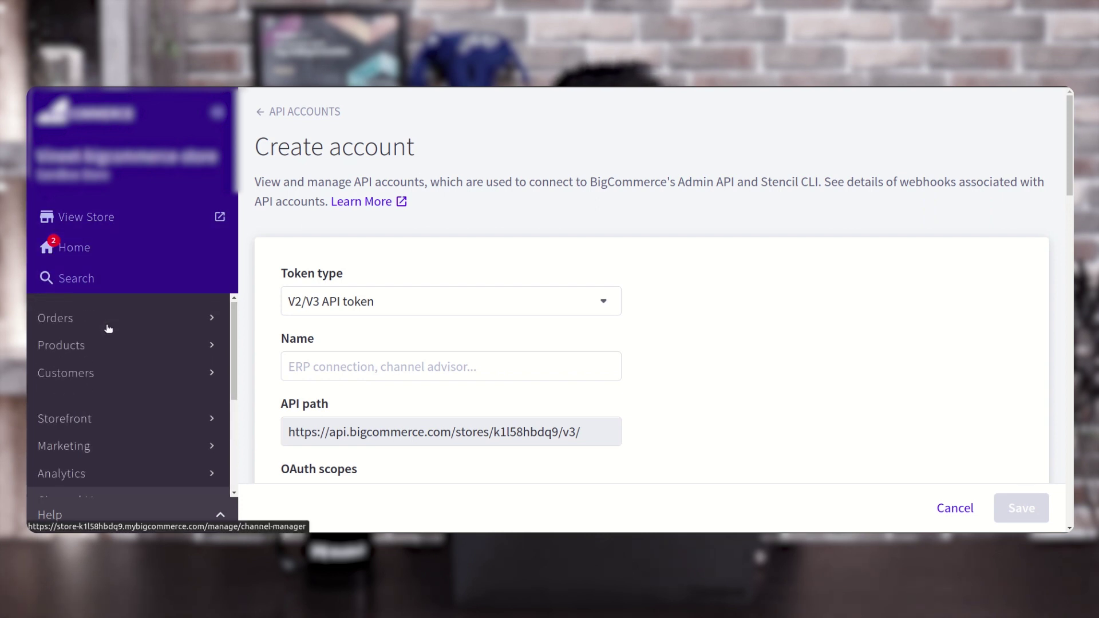
pyautogui.click(104, 354)
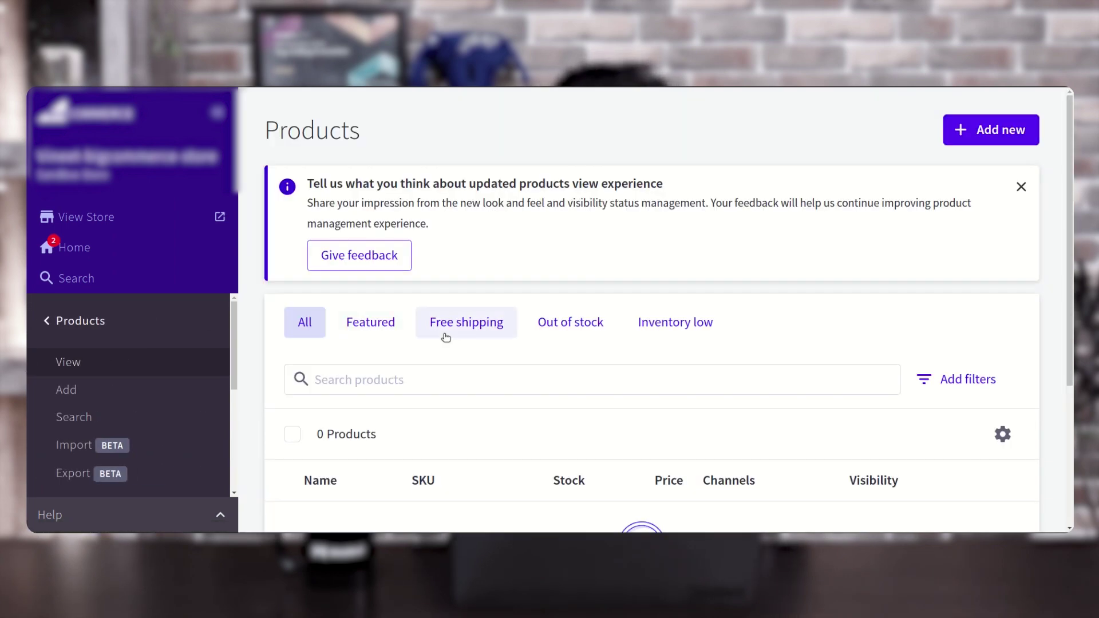
pyautogui.scroll(-3, 446, 338)
pyautogui.scroll(-4, 449, 338)
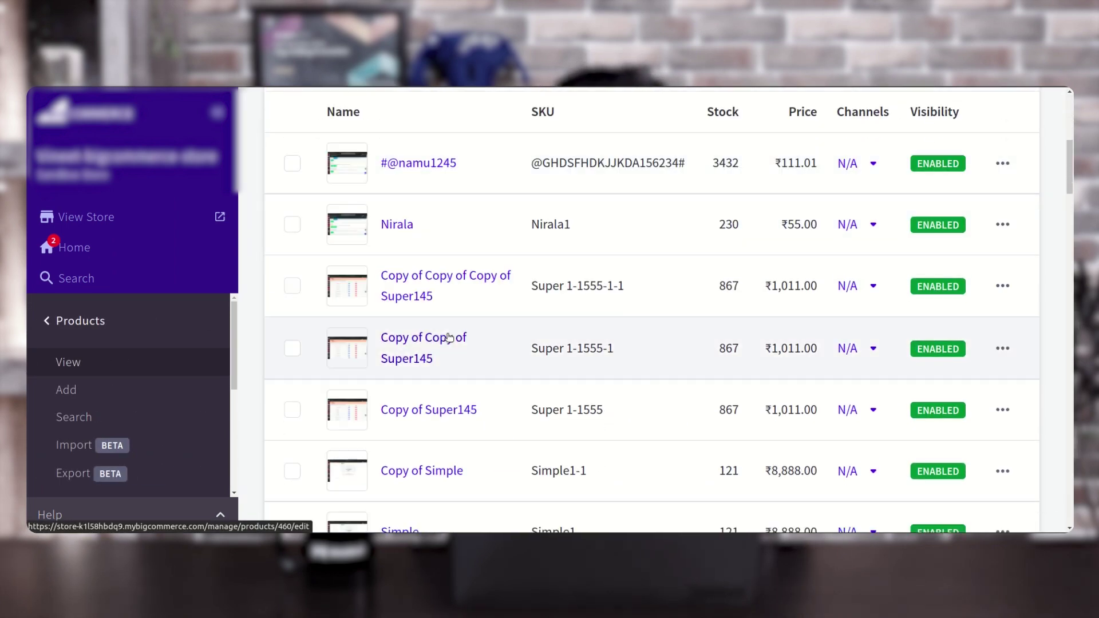
pyautogui.scroll(-3, 449, 338)
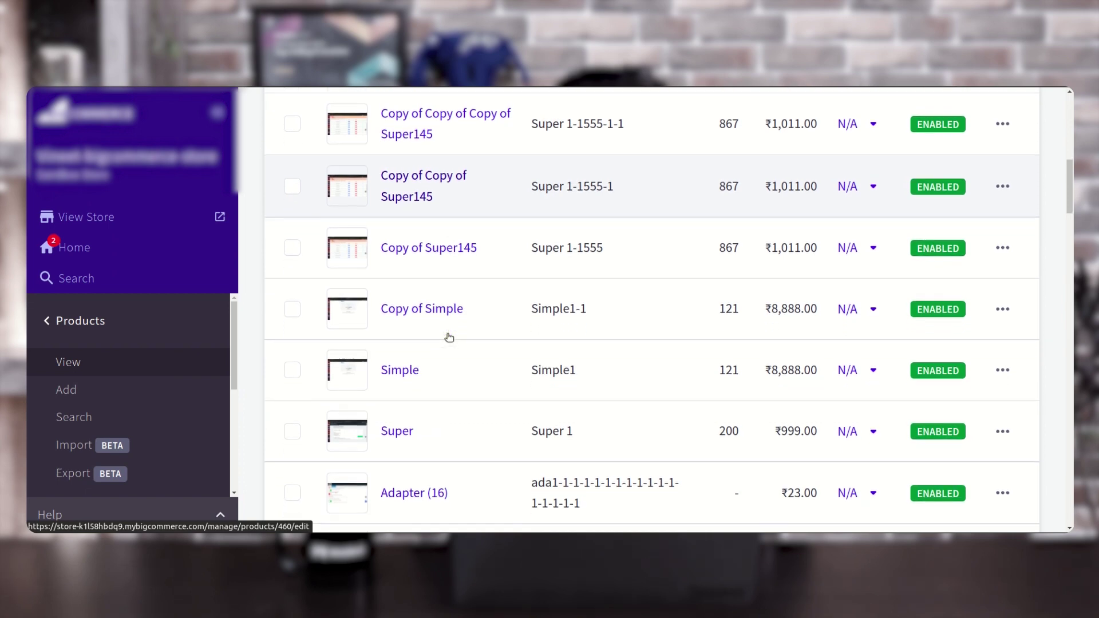
pyautogui.click(404, 371)
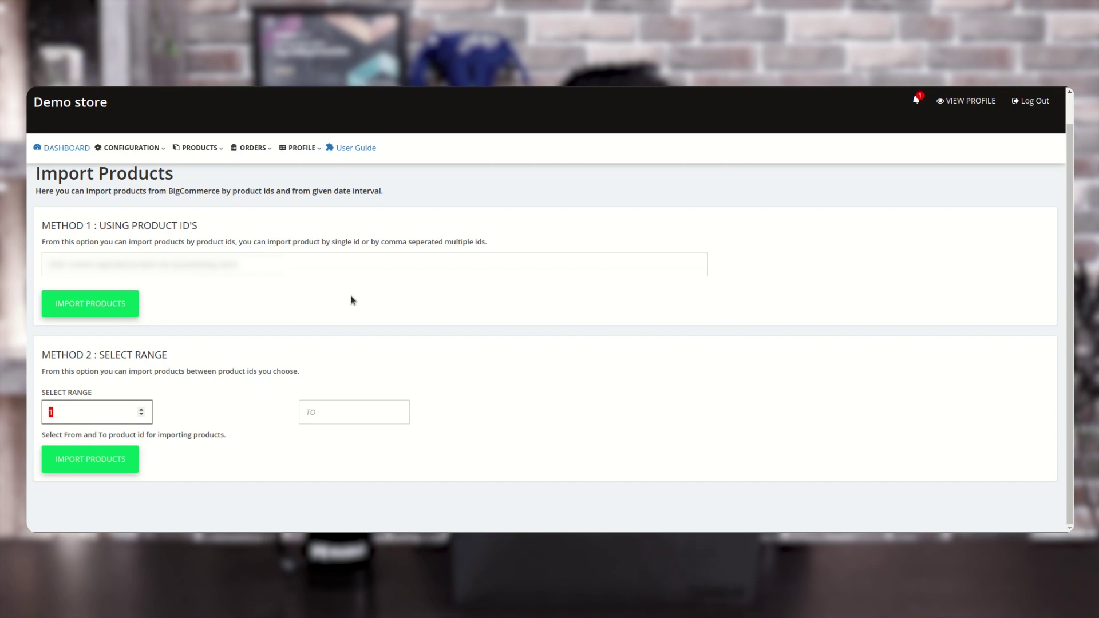
# Import BigCommerce product ID 457, then go to the seller's Products Listing.
pyautogui.scroll(1, 166, 349)
pyautogui.click(197, 302)
pyautogui.write('4')
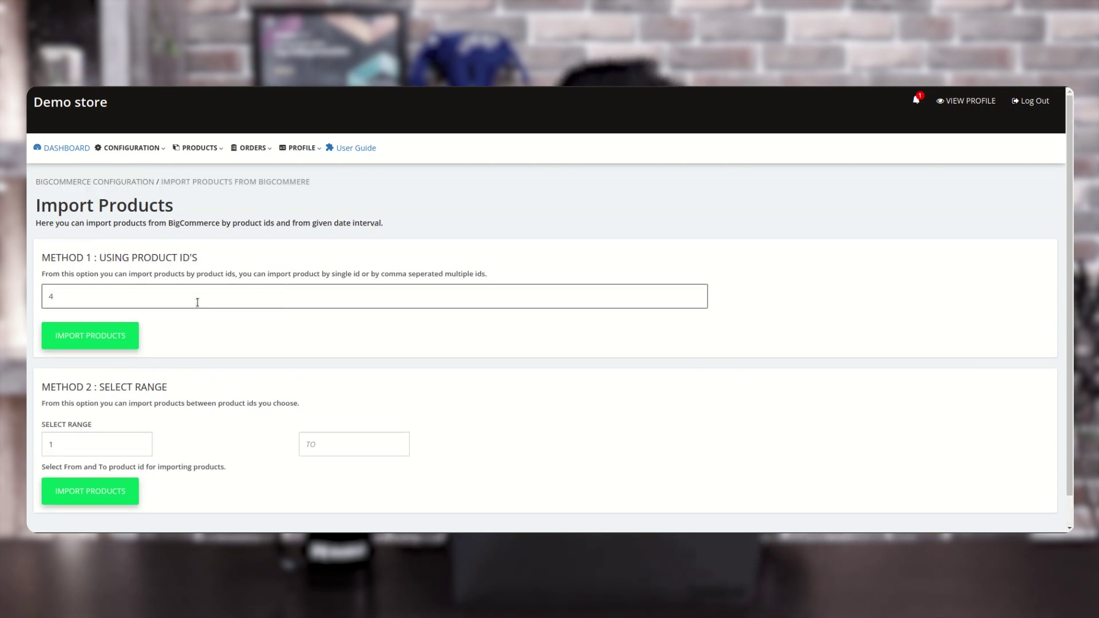
pyautogui.write('57')
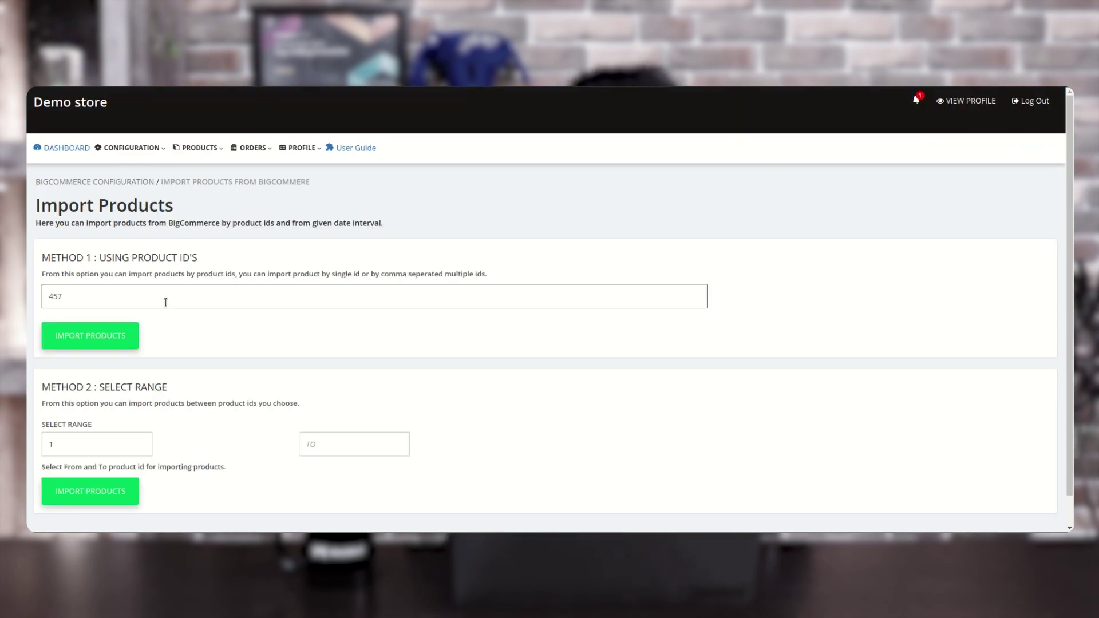
pyautogui.click(123, 336)
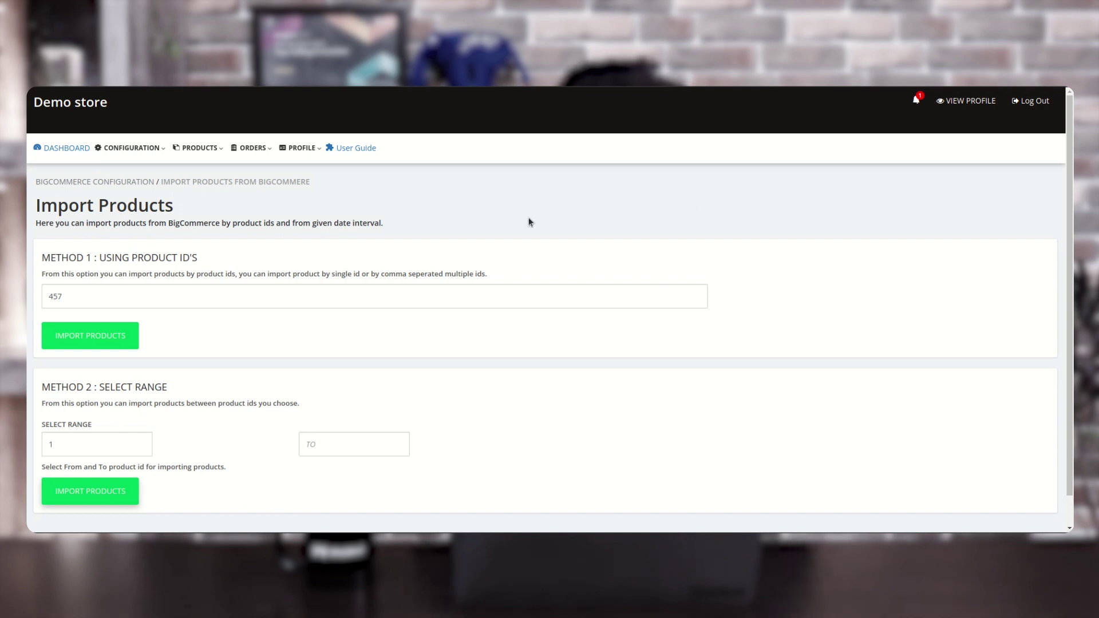
pyautogui.click(204, 145)
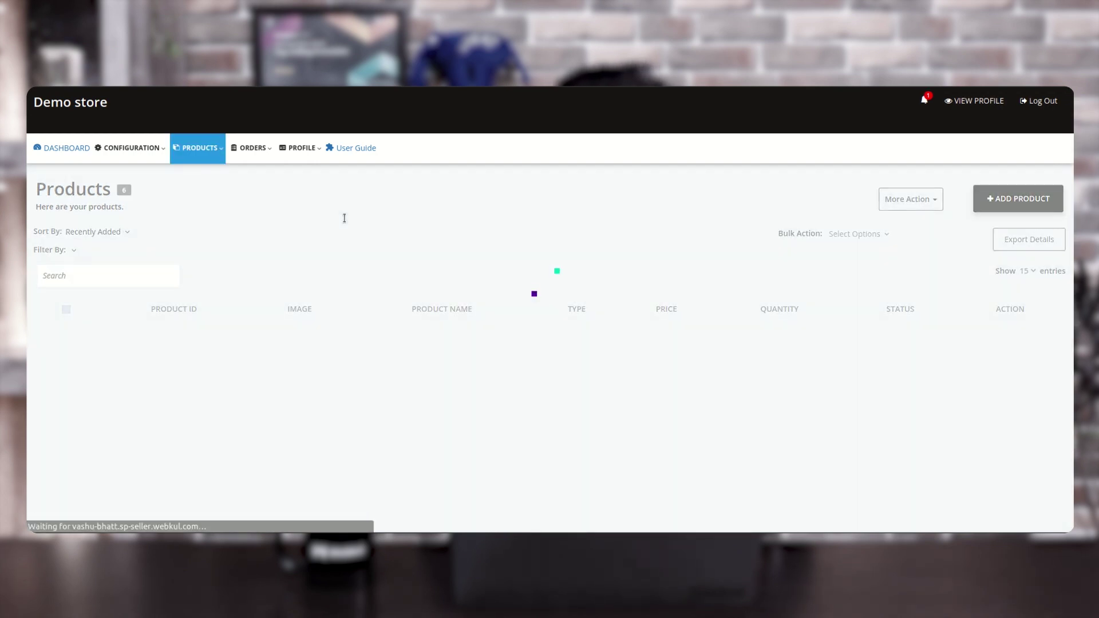
# Scroll through the seller's product list to review the imported products.
pyautogui.scroll(-1, 498, 251)
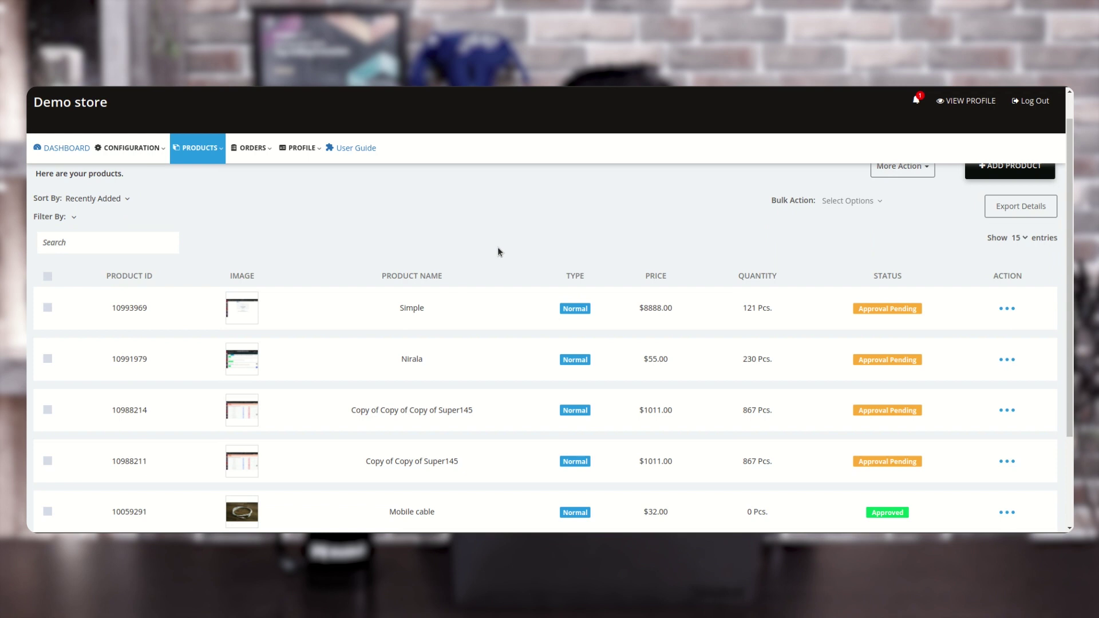
pyautogui.scroll(-2, 468, 322)
pyautogui.scroll(3, 469, 322)
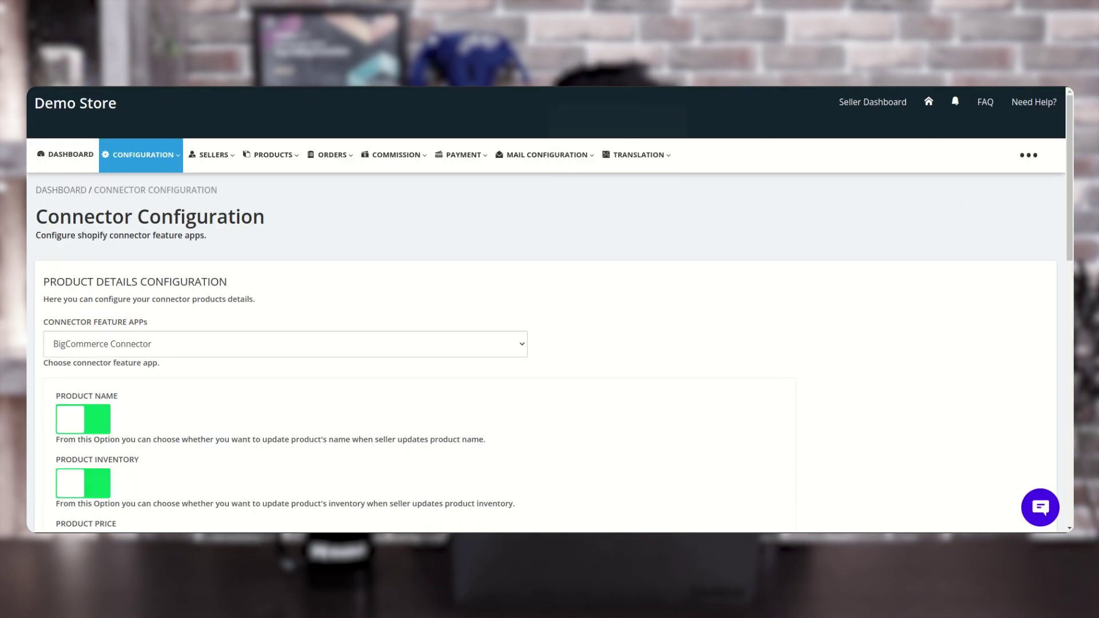
# Enable the pending product Simple from the admin All Products list and confirm.
pyautogui.moveTo(285, 169)
pyautogui.click(286, 189)
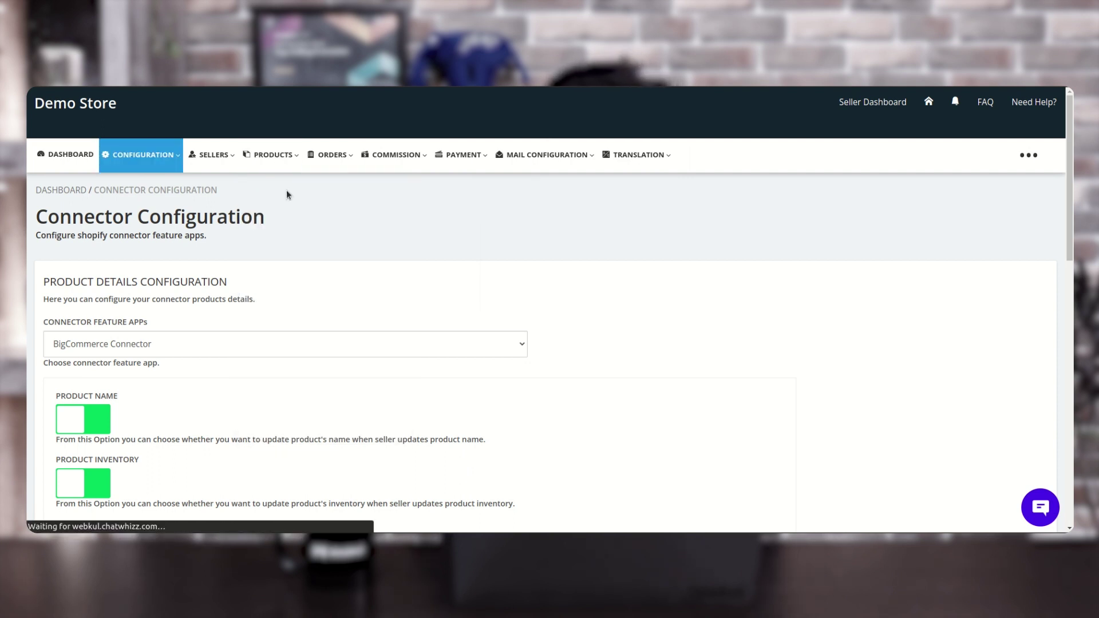
pyautogui.click(1018, 373)
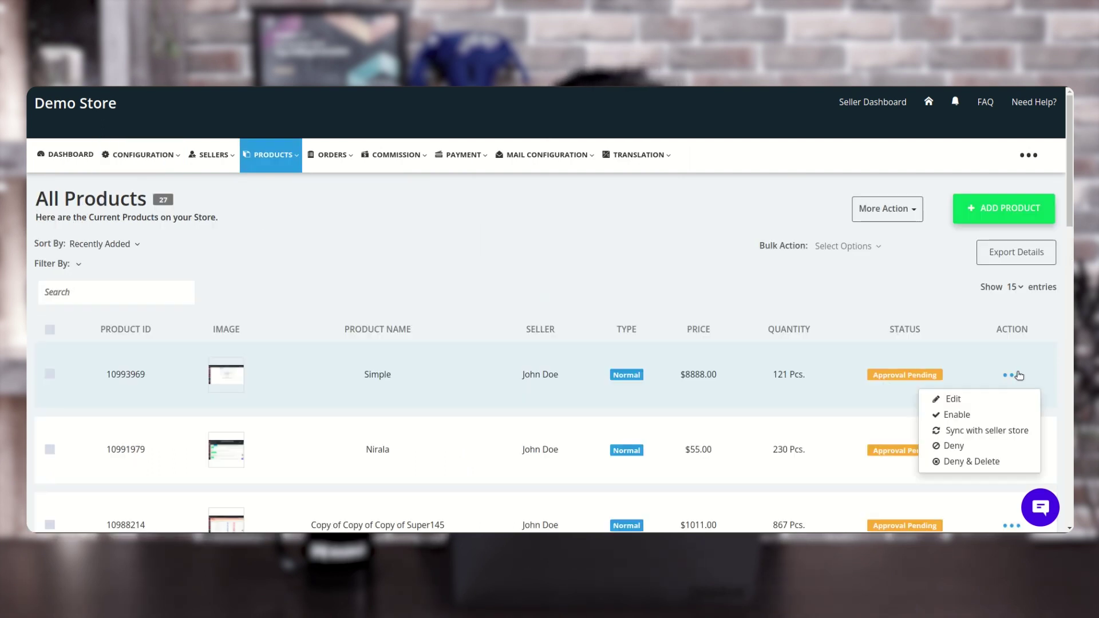
pyautogui.click(975, 416)
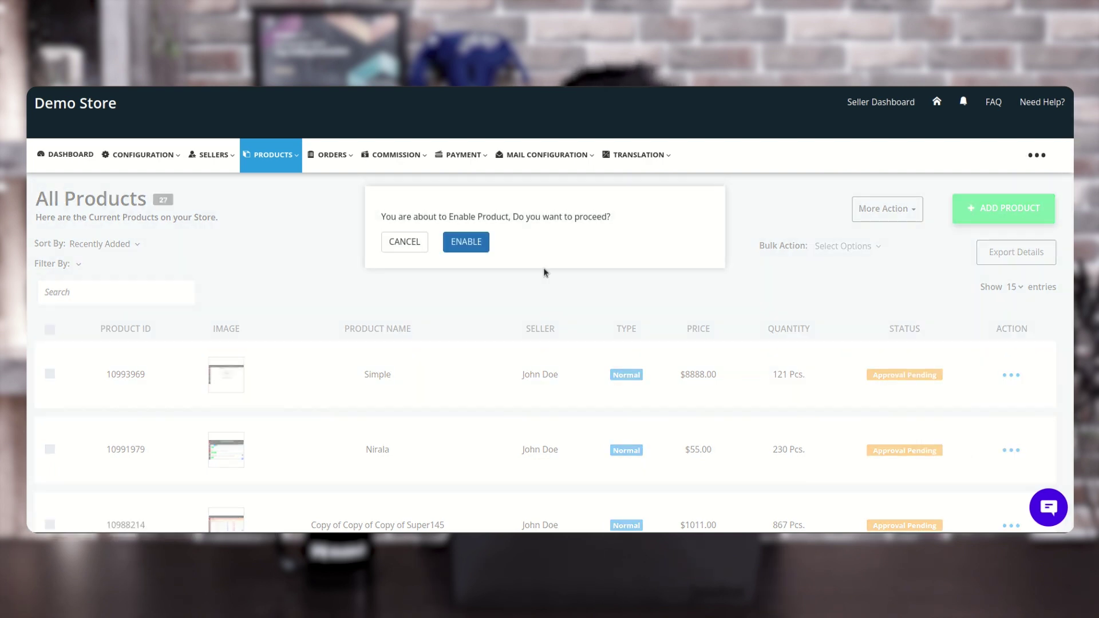
pyautogui.click(479, 245)
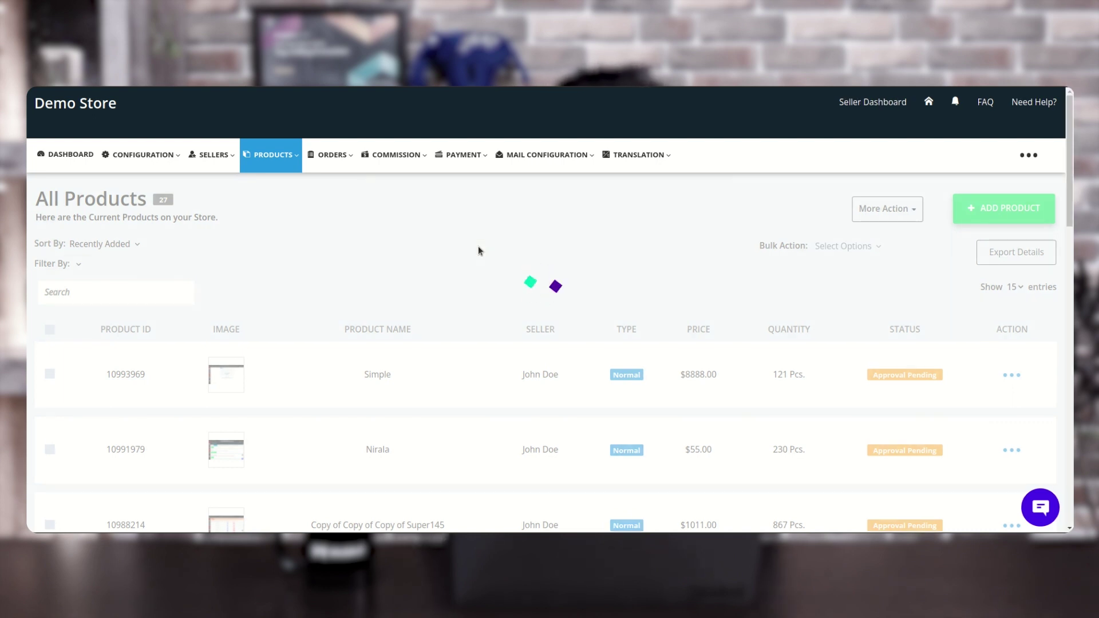